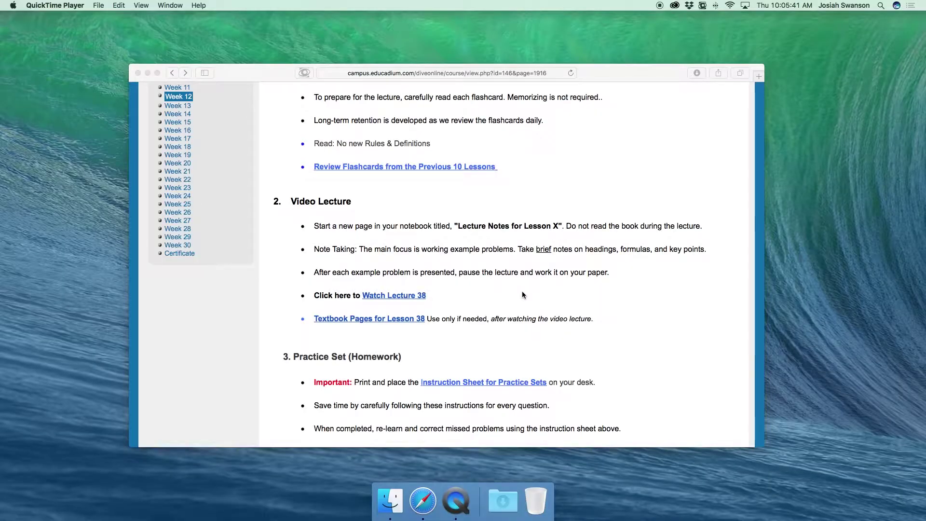
Open the Lesson 38 textbook pages, then pause the lecture video for note-taking.
{"action": "left_click", "coordinate": [413, 318]}
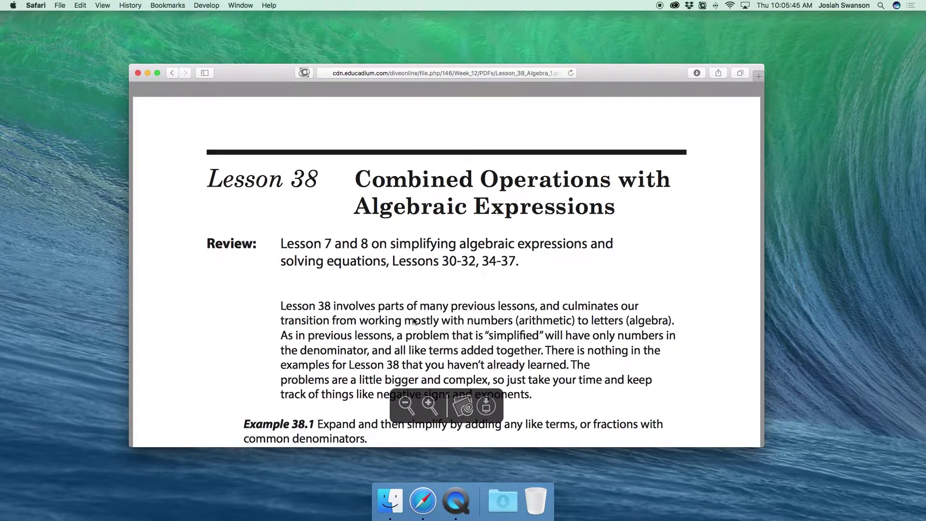
{"action": "scroll", "coordinate": [412, 320], "scroll_direction": "down", "scroll_amount": 5}
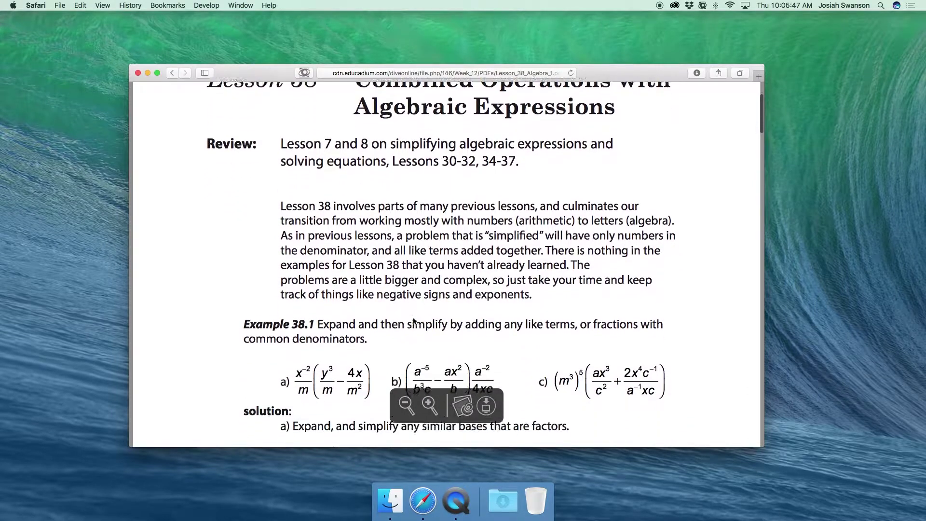
{"action": "scroll", "coordinate": [413, 320], "scroll_direction": "down", "scroll_amount": 5}
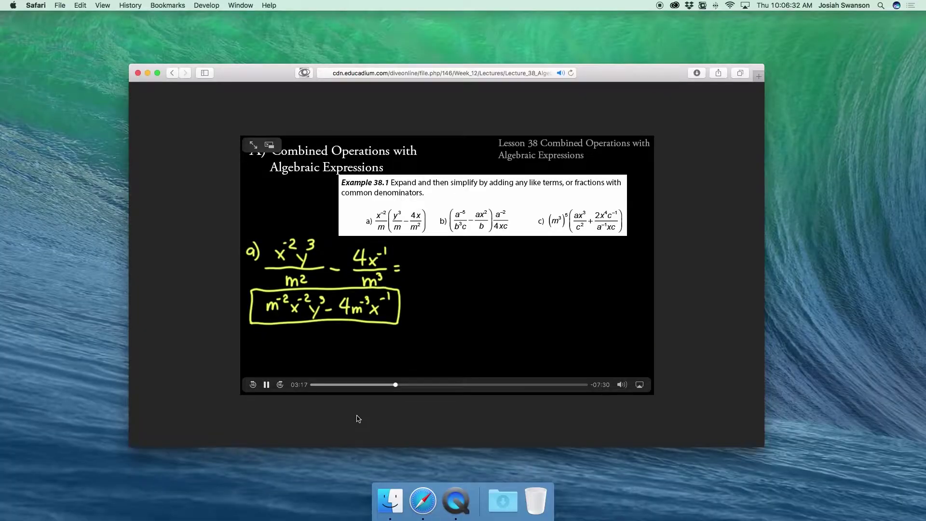
{"action": "left_click", "coordinate": [266, 384]}
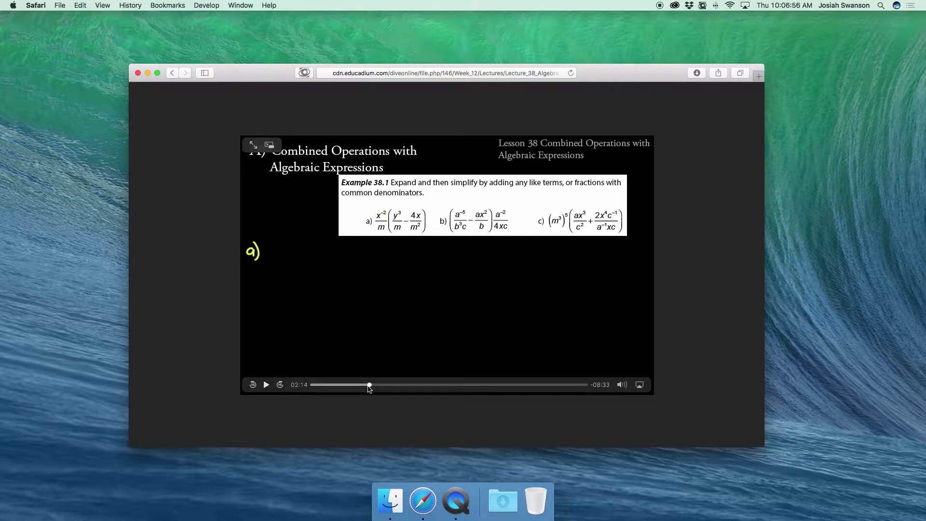
Resume the lecture video from about 2:14, the start of Example 38.1 part a.
{"action": "left_click", "coordinate": [266, 384]}
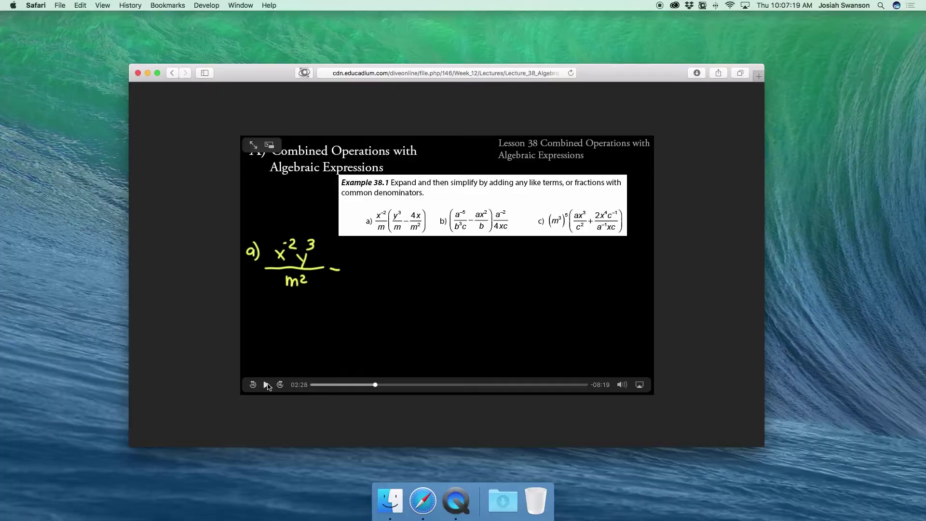
Continue the lecture through Example 38.2, then go back to the Lesson 38 course page.
{"action": "left_click", "coordinate": [267, 387]}
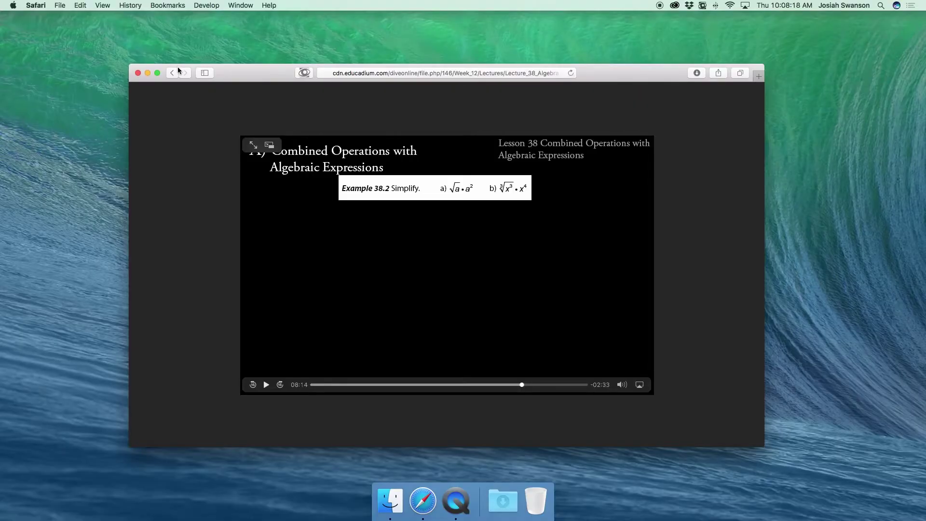
{"action": "left_click", "coordinate": [176, 72]}
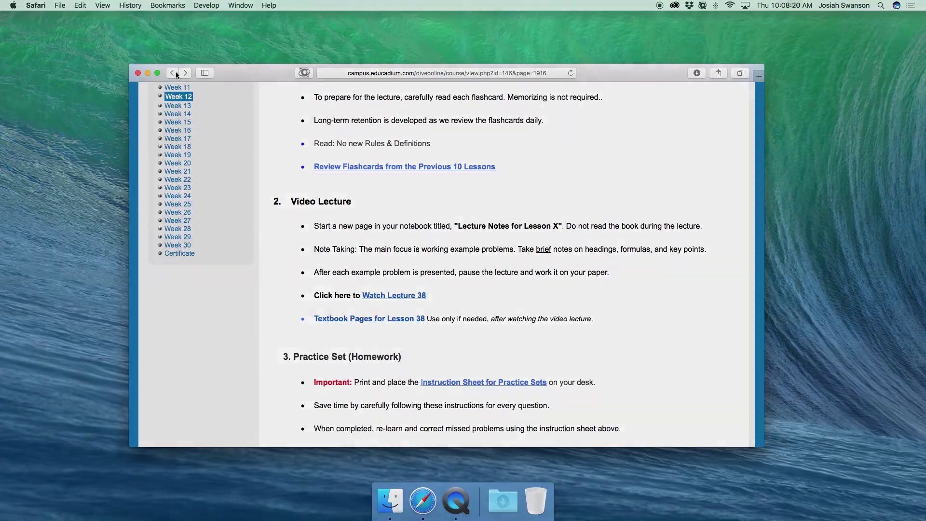